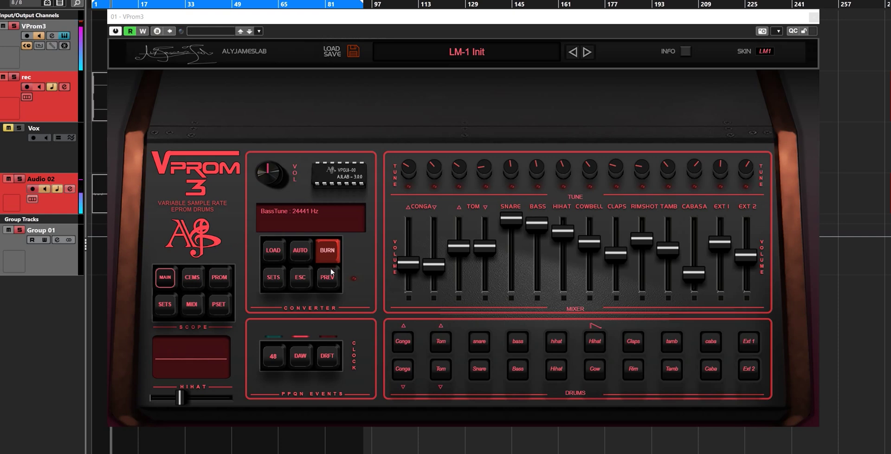
Route VProm 3's outputs to MULTI - DIRECT OUT and show the MixConsole with the plugin closed.
click(166, 304)
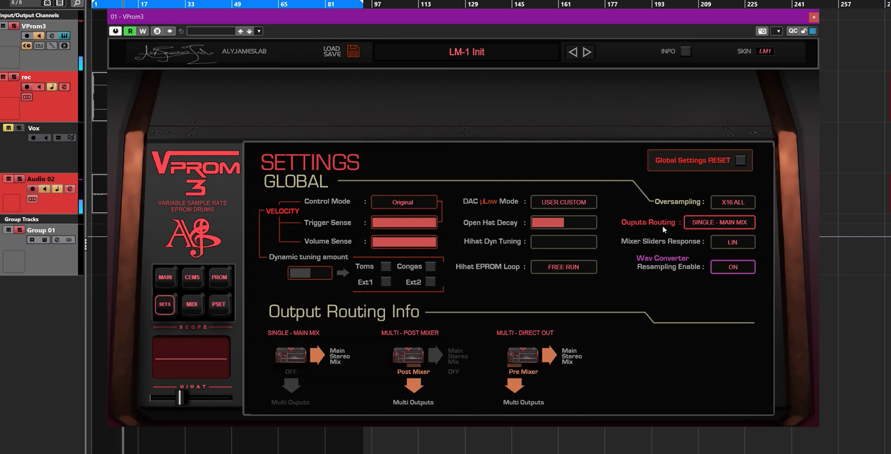
click(729, 226)
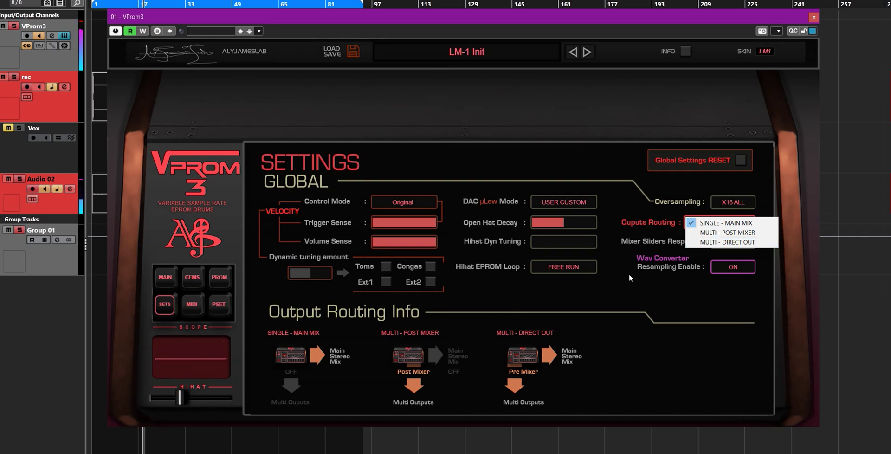
click(740, 243)
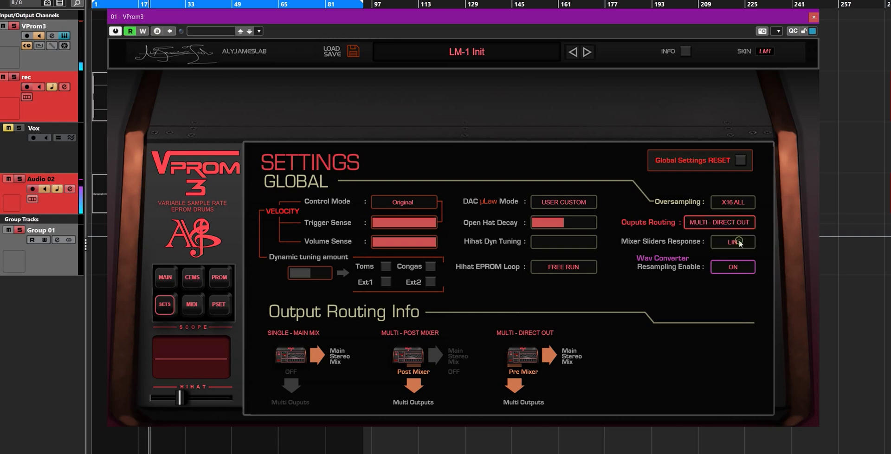
key(F3)
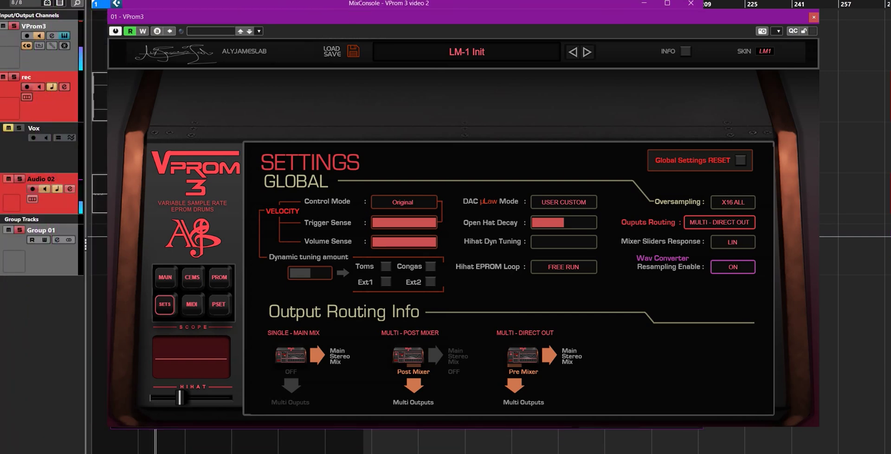
click(813, 19)
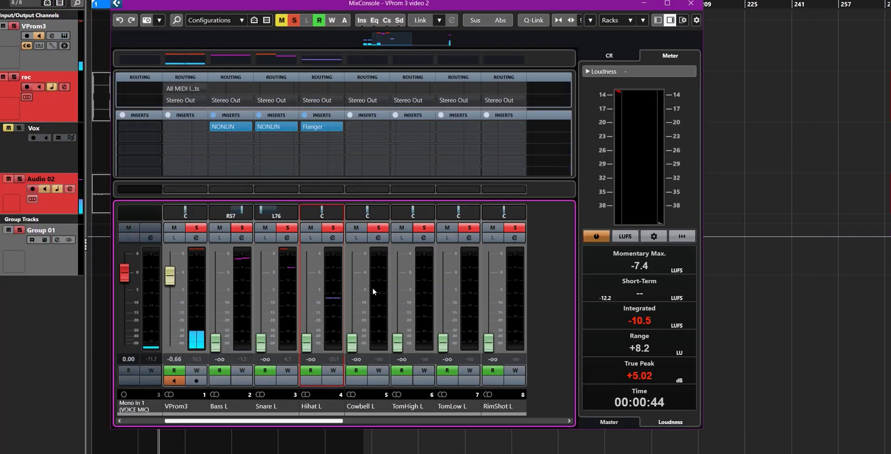
Raise Bass L to -17.9, Snare L to -1.29 and Hihat L to -11.7 dB.
drag(220, 353, 217, 325)
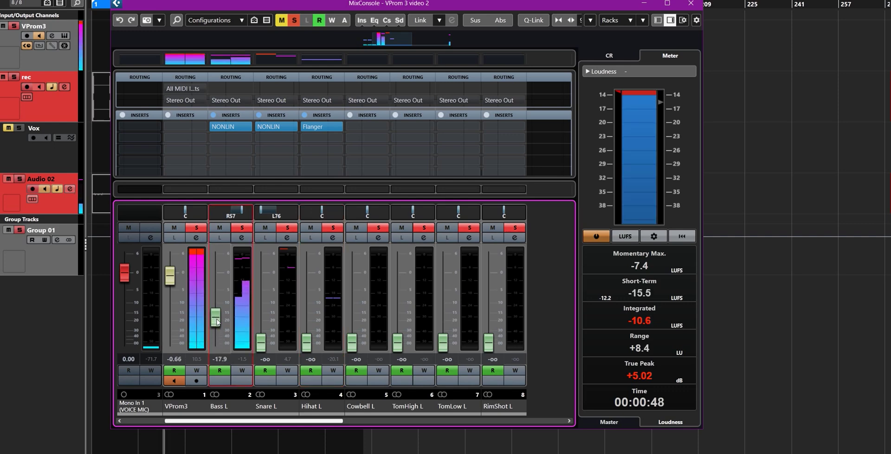
drag(260, 342, 260, 286)
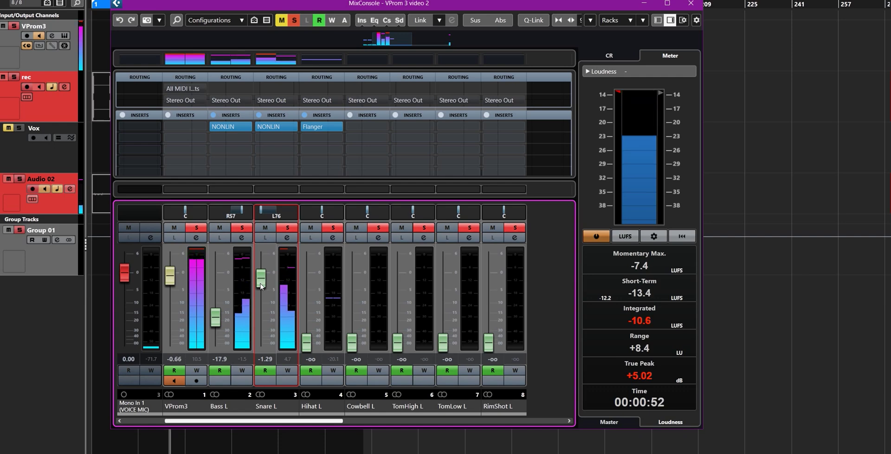
drag(307, 343, 312, 311)
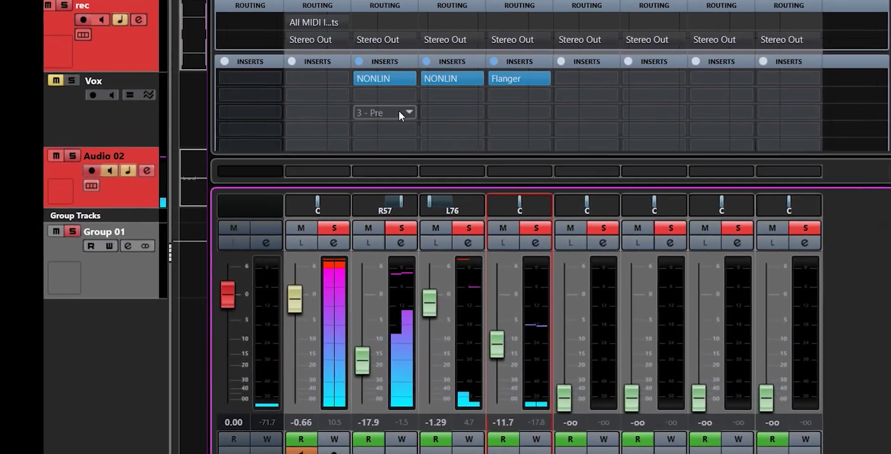
Adjust the NLX-16 size and shape on Snare L's NONLIN insert for a shorter decay.
click(443, 77)
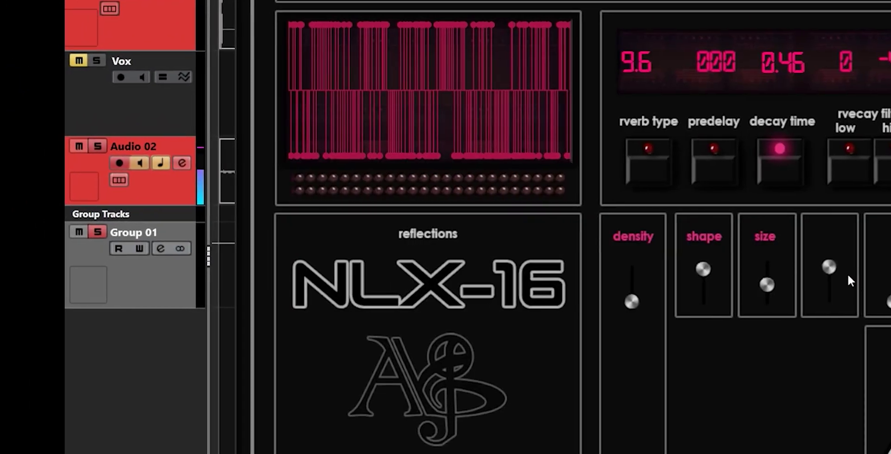
drag(770, 286, 808, 250)
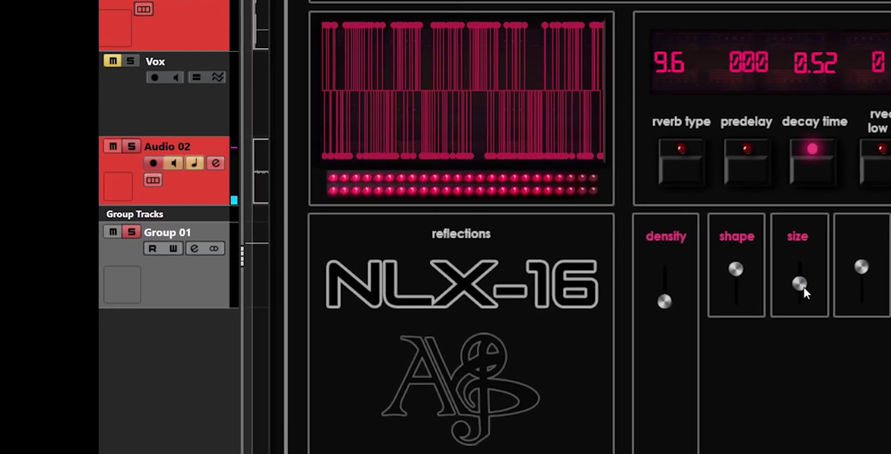
drag(752, 266, 782, 348)
drag(803, 276, 798, 354)
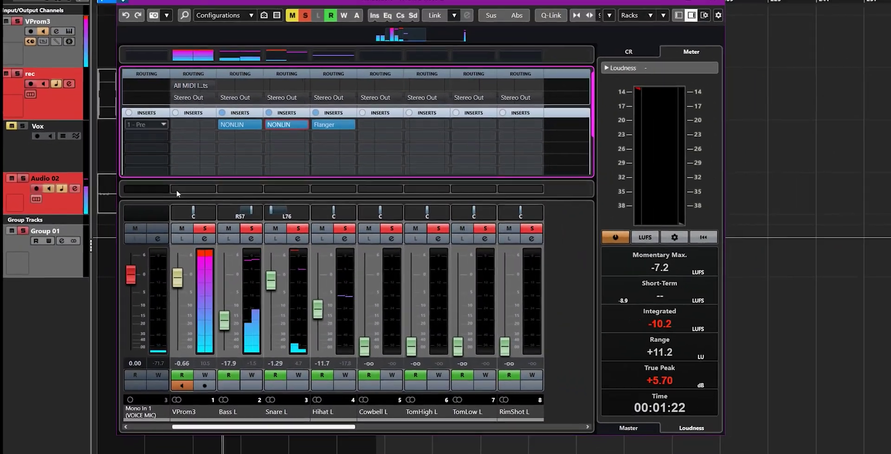
Pull Snare L and Bass L down to -oo, then return to VProm 3's main page.
drag(275, 281, 284, 435)
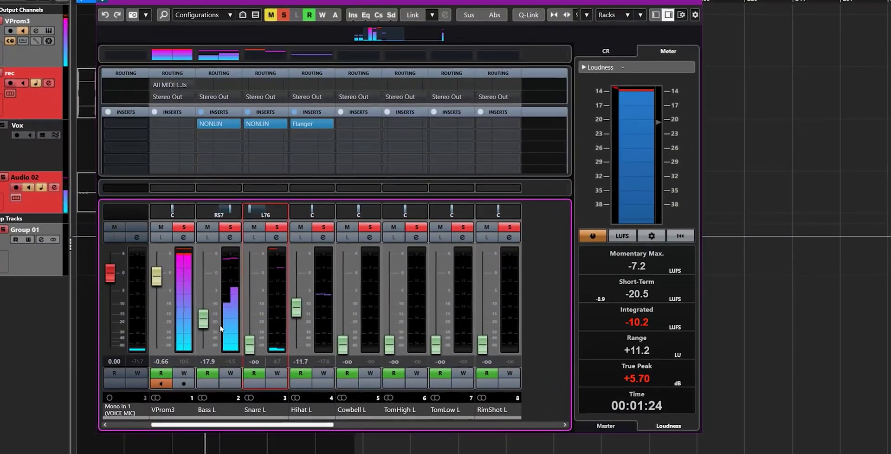
drag(203, 319, 203, 344)
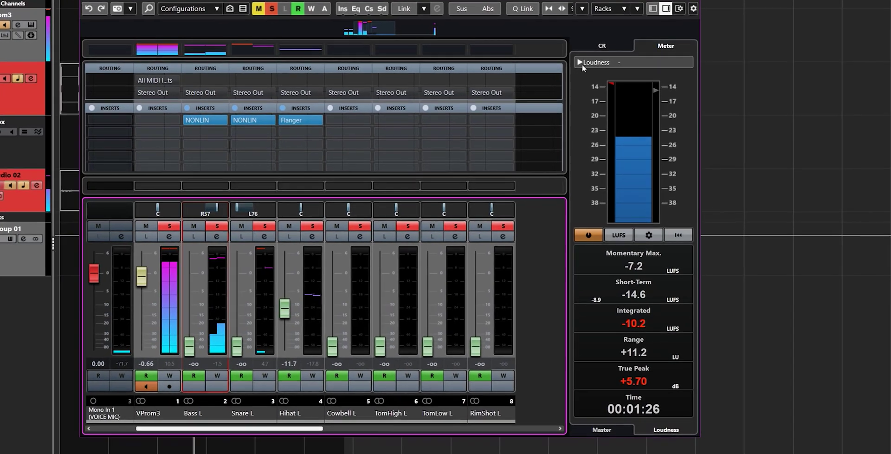
key(F3)
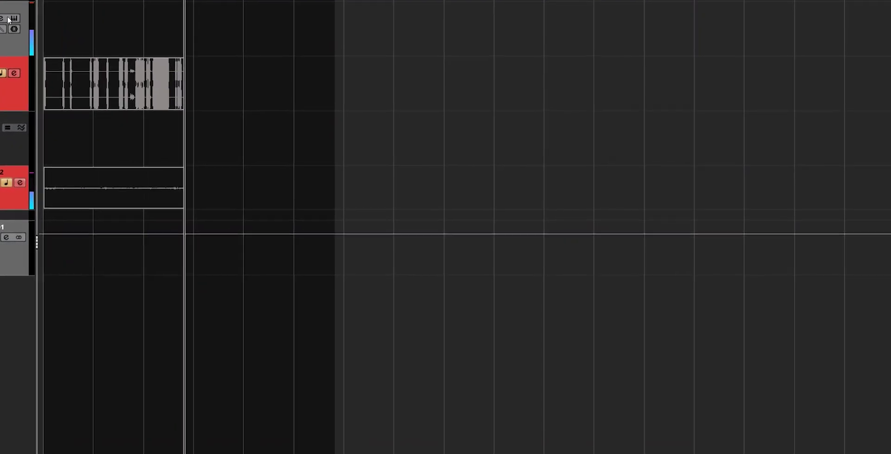
click(9, 18)
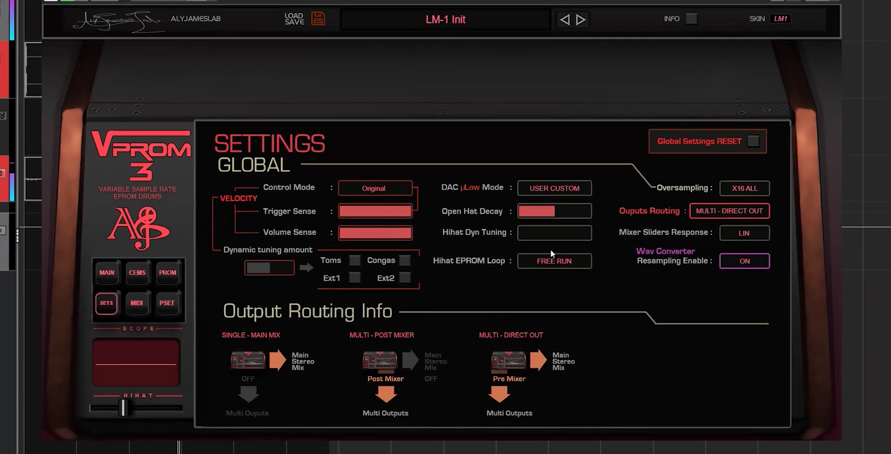
click(106, 272)
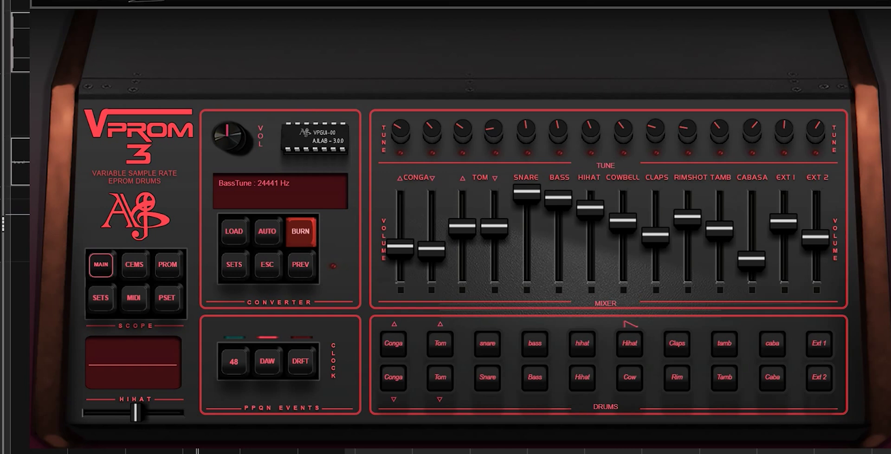
Lower the HIHAT slider in VProm 3.
drag(136, 409, 110, 410)
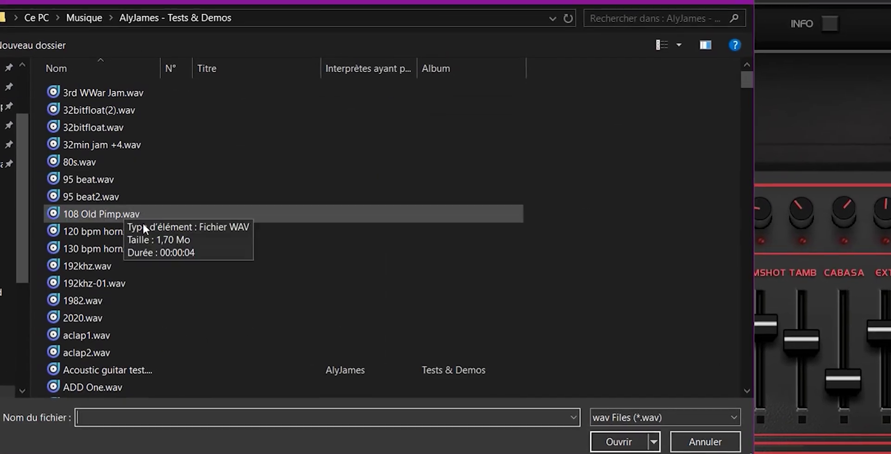
Load Bank Tape AJ Sly medley mix.wav into the converter for 27 kHz conversion.
scroll(188, 288, down, 1)
scroll(190, 294, down, 1)
scroll(205, 316, down, 1)
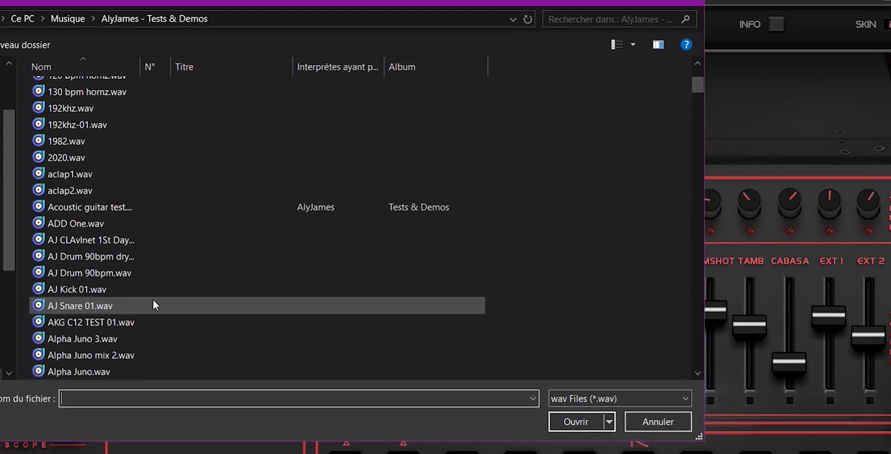
scroll(148, 297, up, 2)
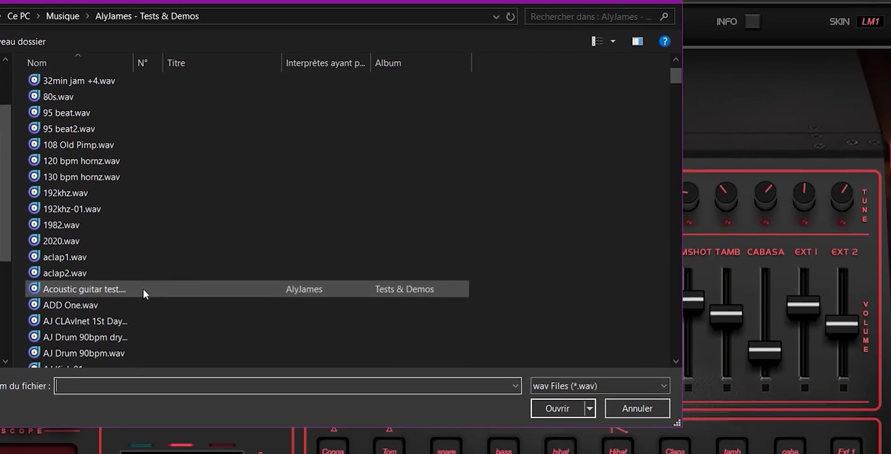
scroll(84, 242, down, 4)
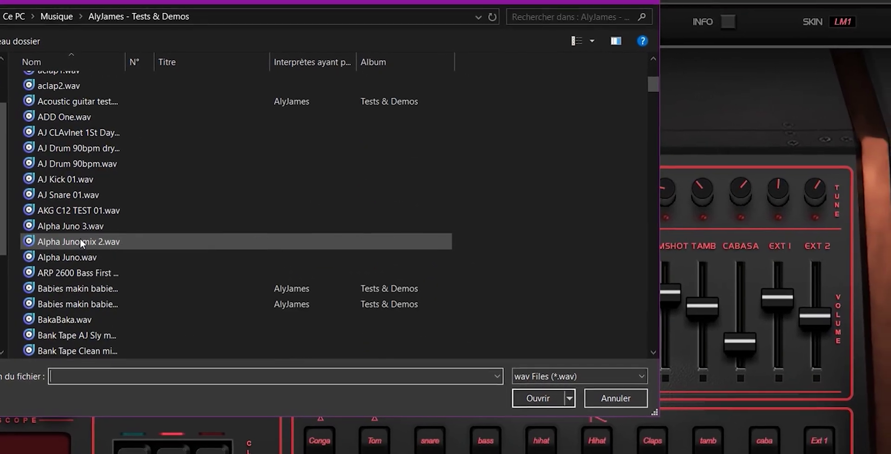
scroll(81, 242, down, 1)
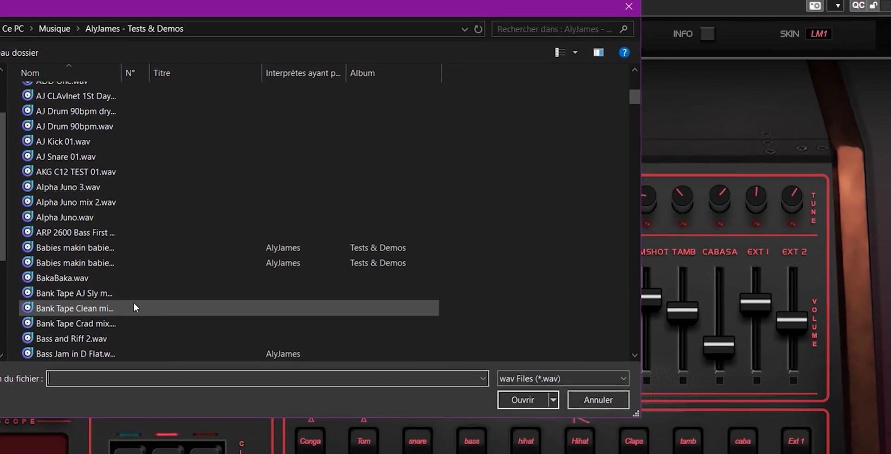
click(72, 292)
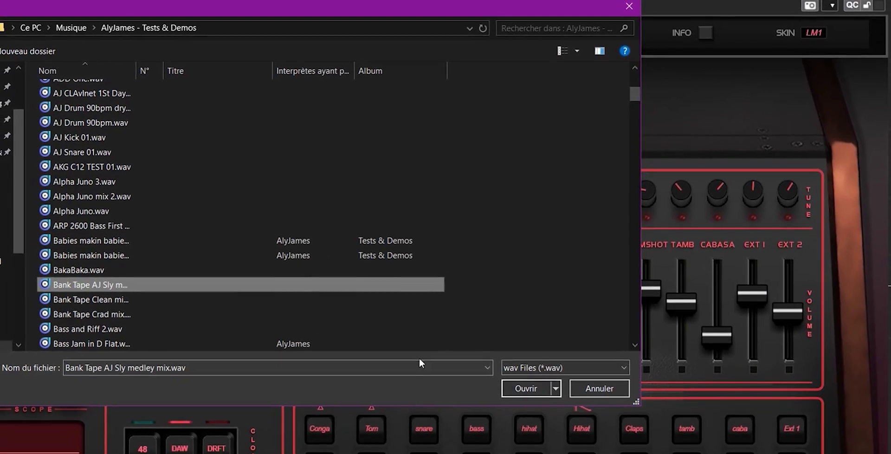
click(524, 388)
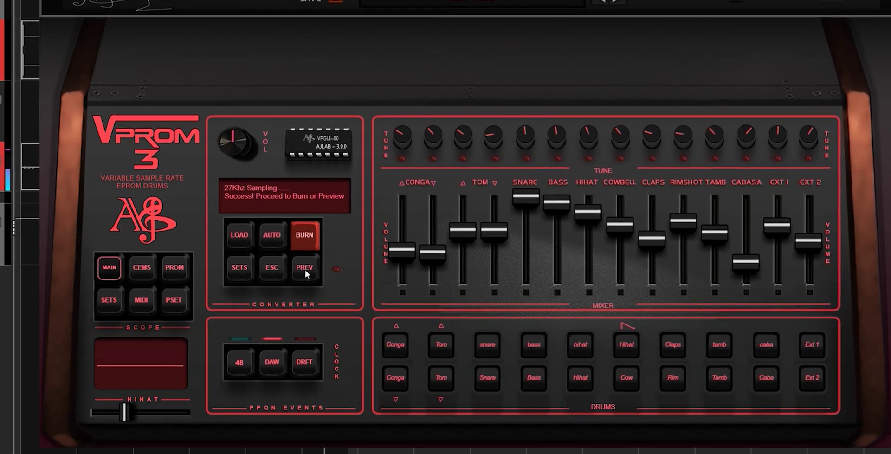
Preview the converted medley mix sample twice, then burn it to EPROM.
click(305, 269)
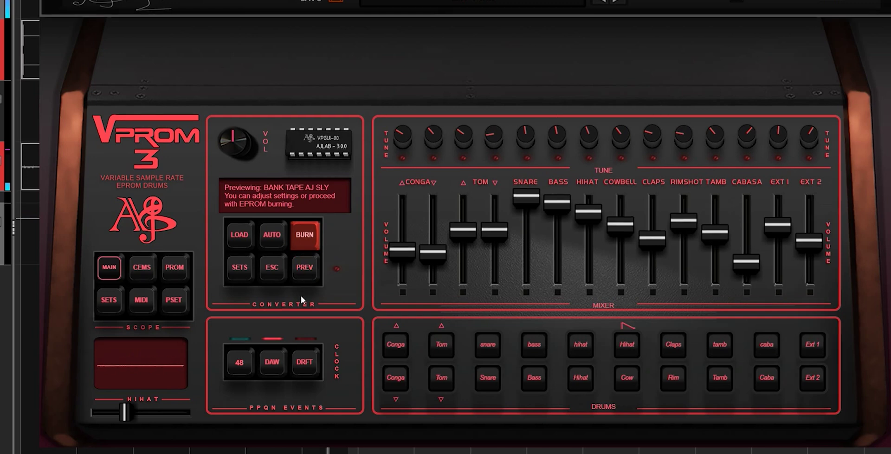
click(306, 276)
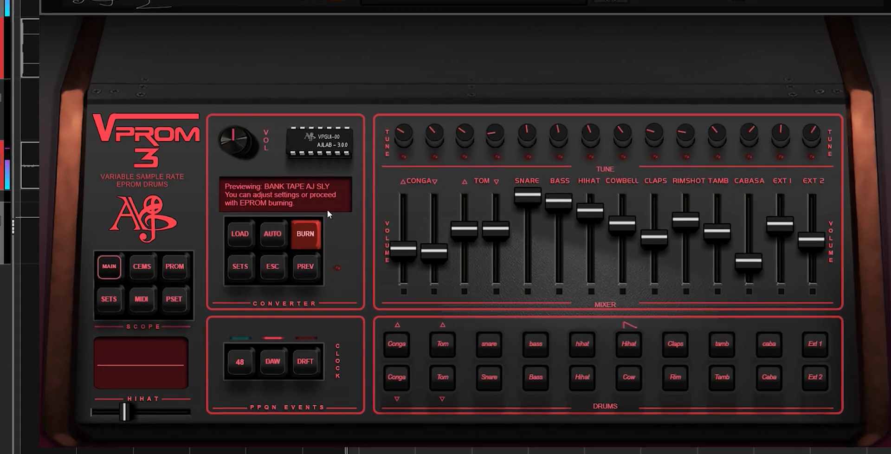
click(307, 239)
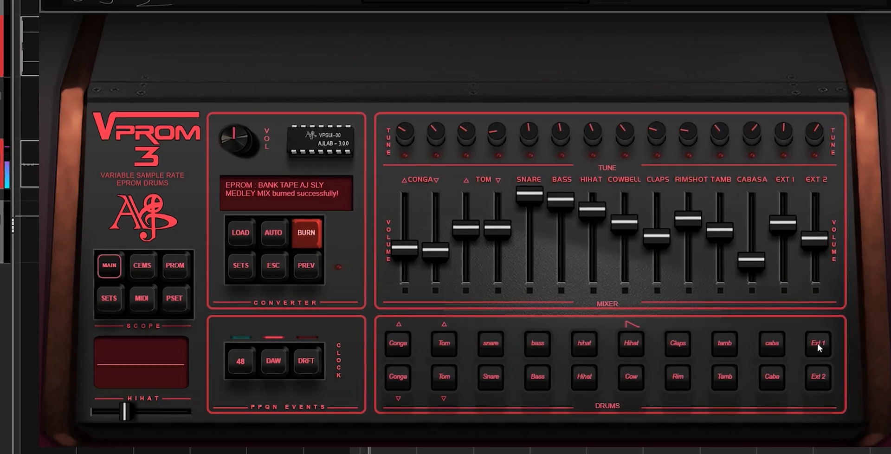
click(179, 270)
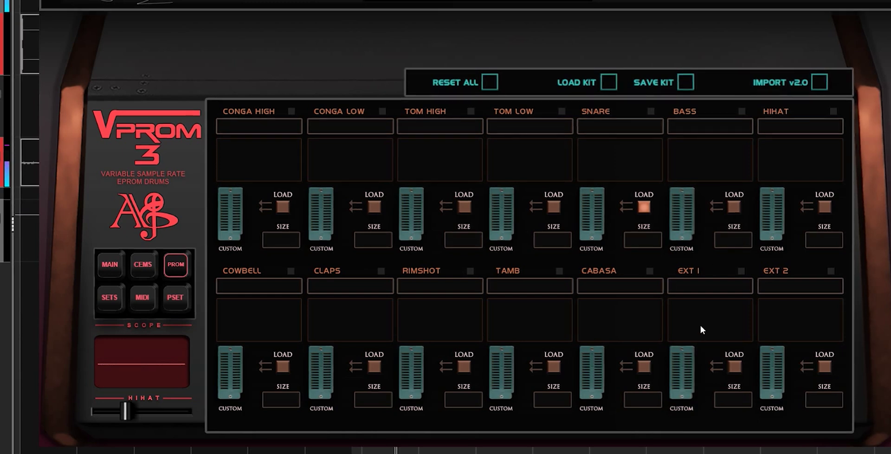
Open the EPROM Library loader for the EXT 1 slot.
click(733, 366)
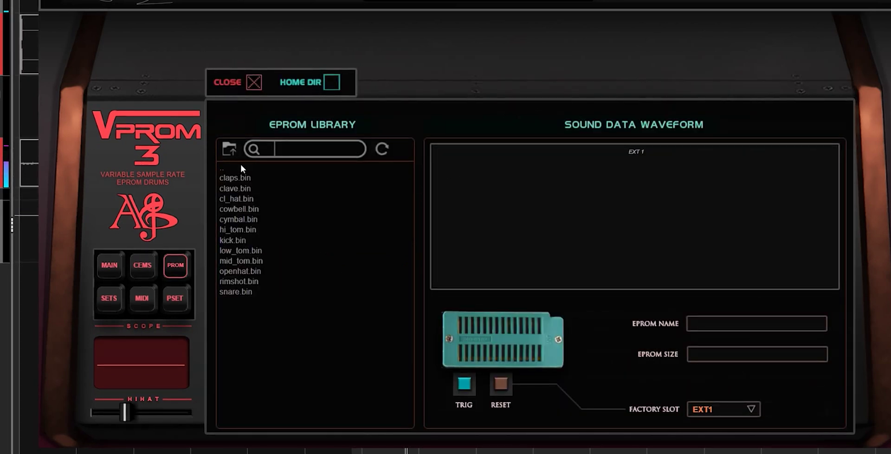
Load bank tape aj sly medley mix.bin from USERCONVERTED into EXT 1 and trigger it.
click(332, 82)
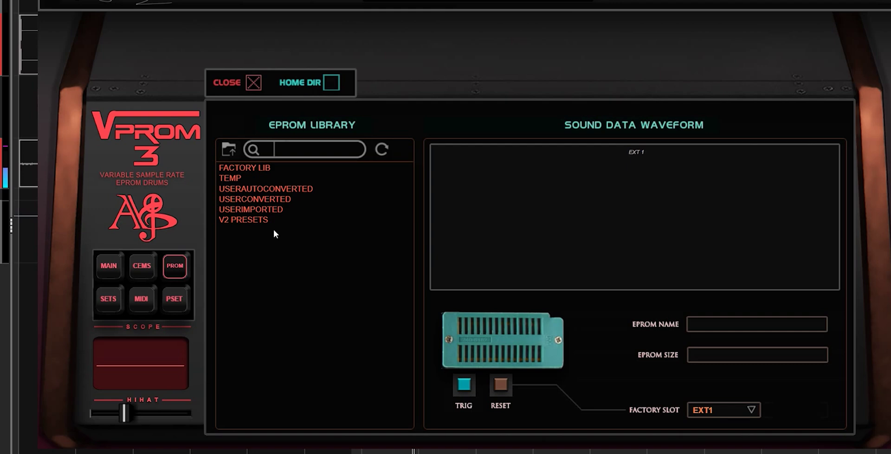
double_click(257, 202)
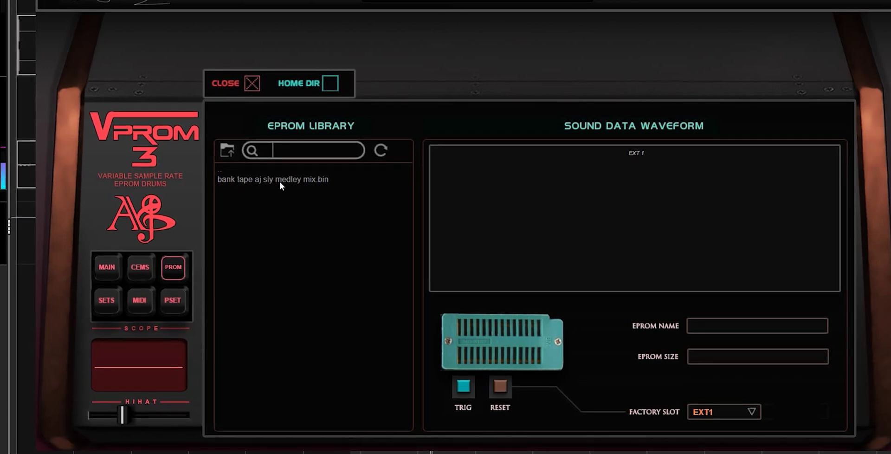
double_click(244, 181)
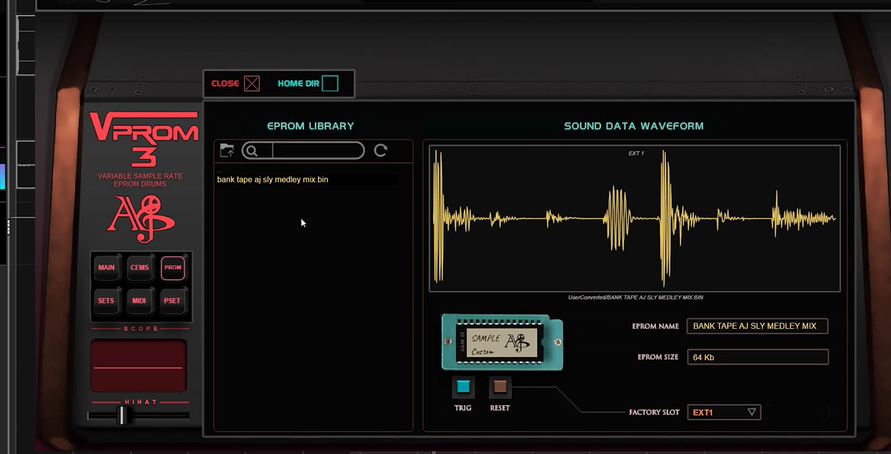
click(463, 388)
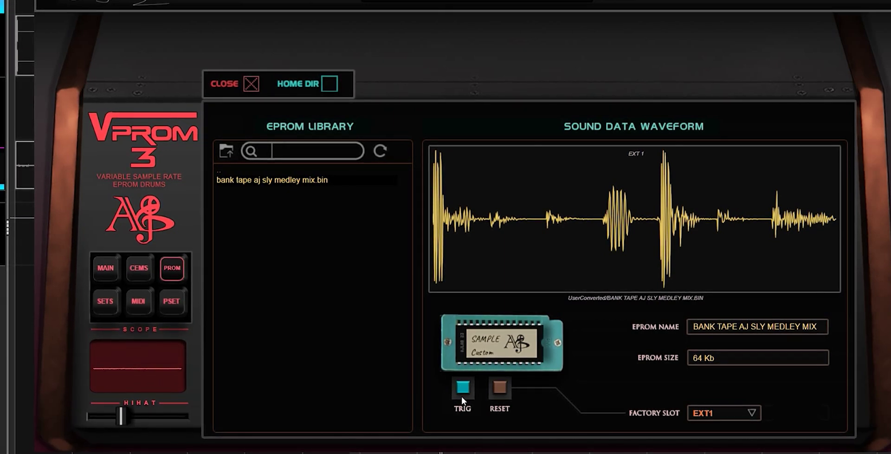